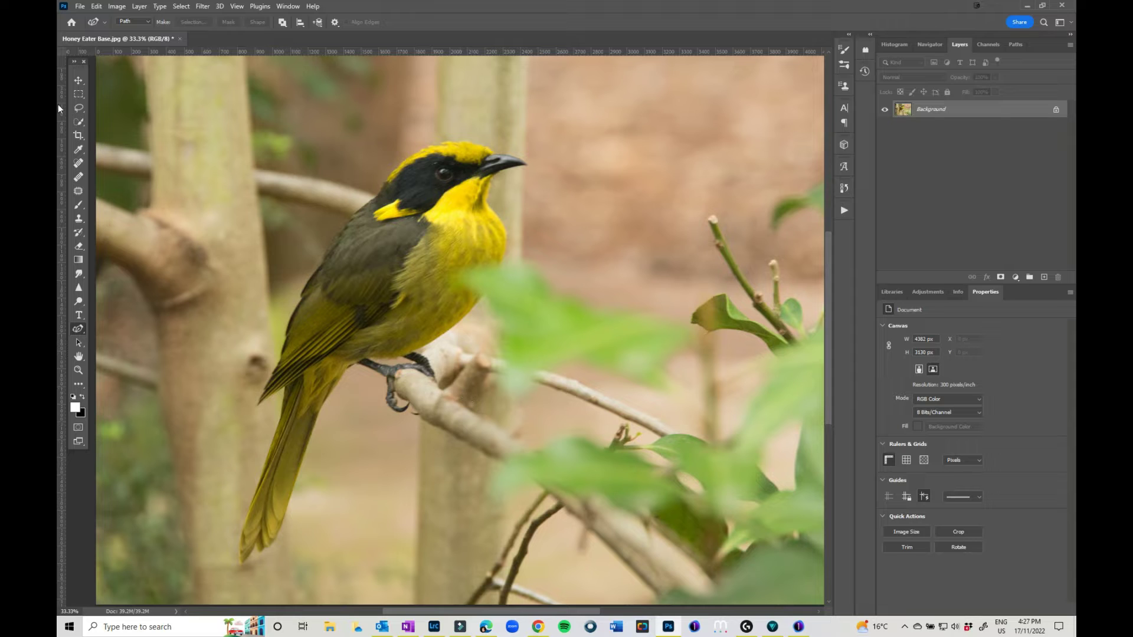
# Step: Pick the Curvature Pen, then browse the Edit Toolbar lists and close the dialog with Done
pyautogui.click(79, 329)
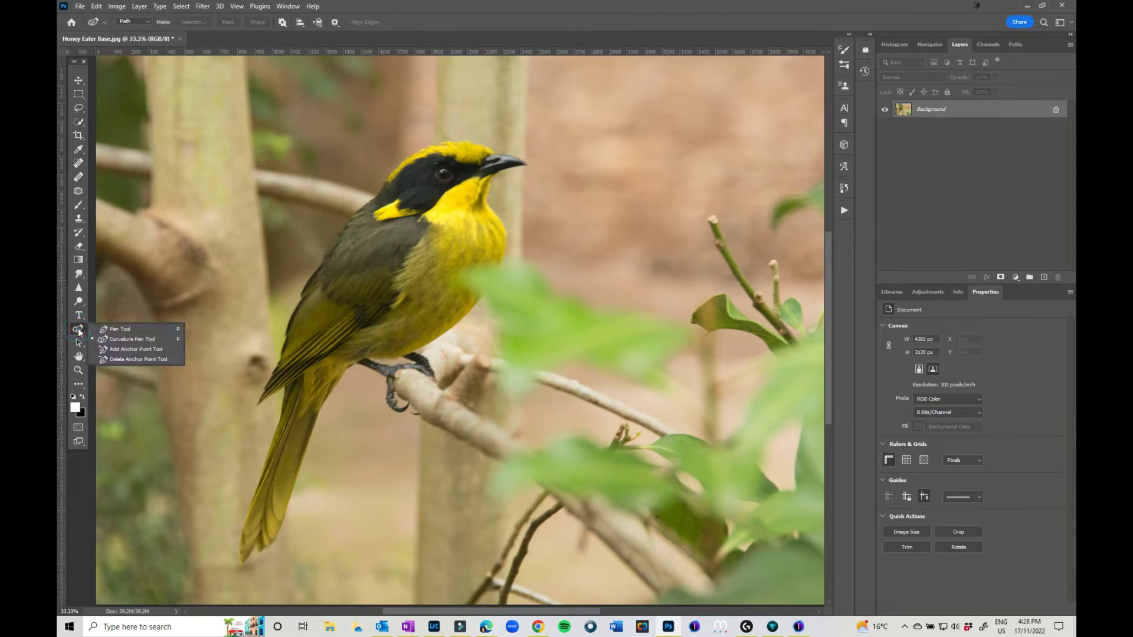
pyautogui.click(145, 340)
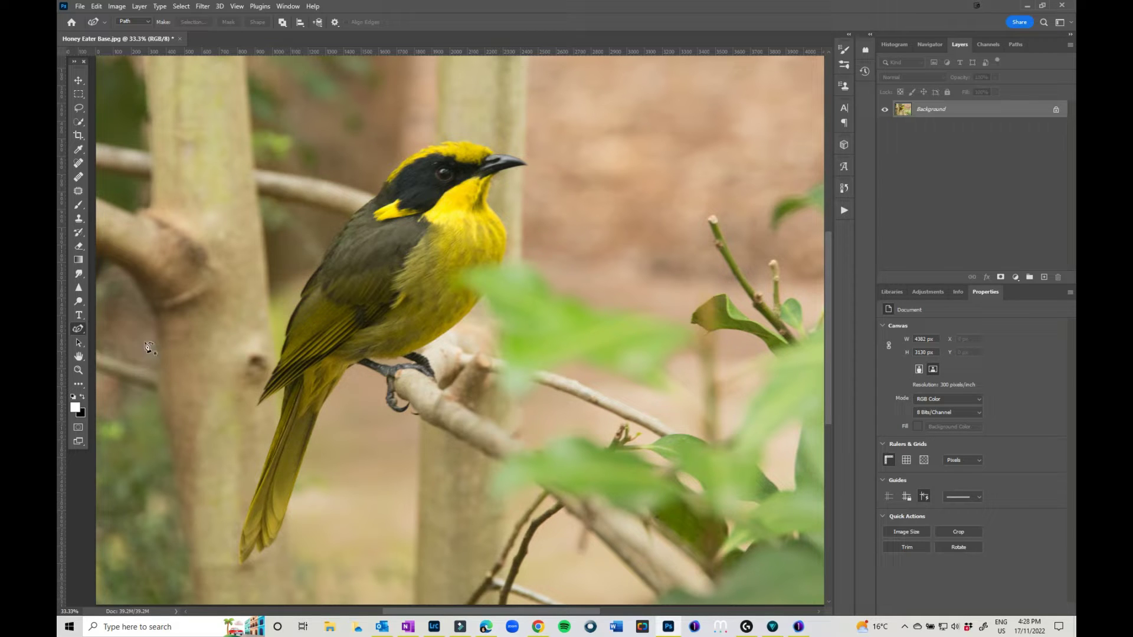
pyautogui.click(79, 387)
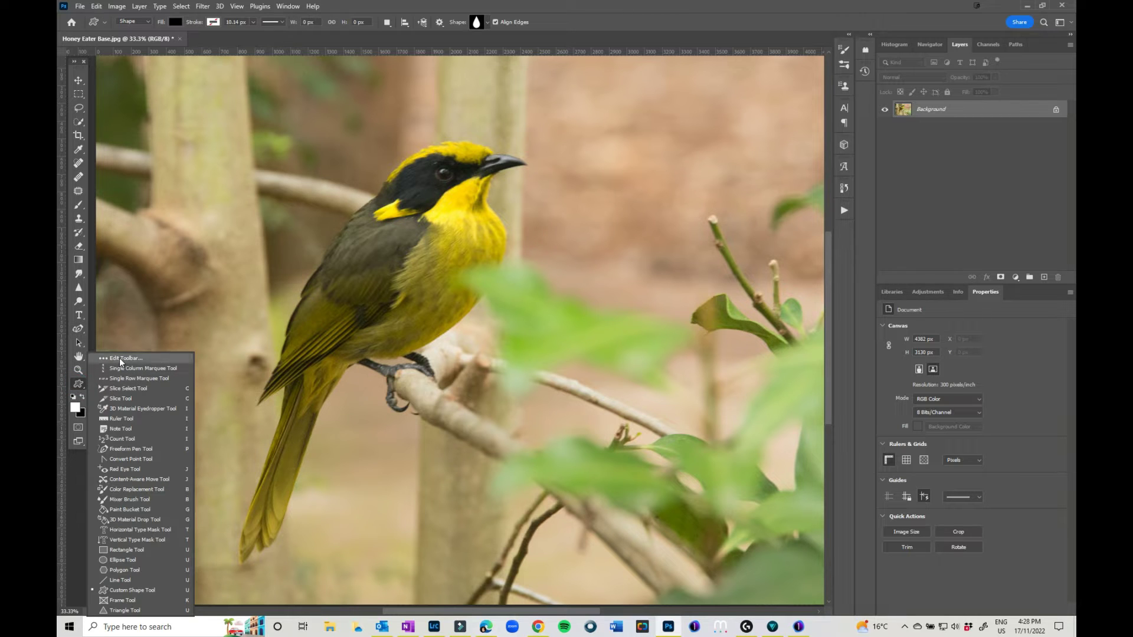
pyautogui.click(120, 358)
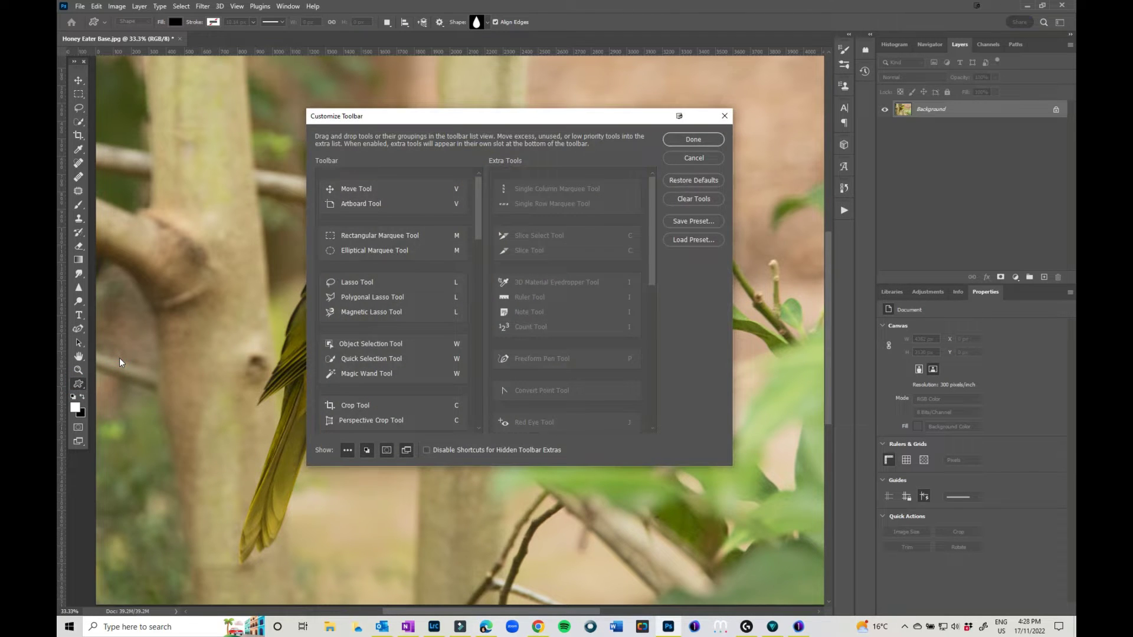
pyautogui.scroll(-10, 423, 321)
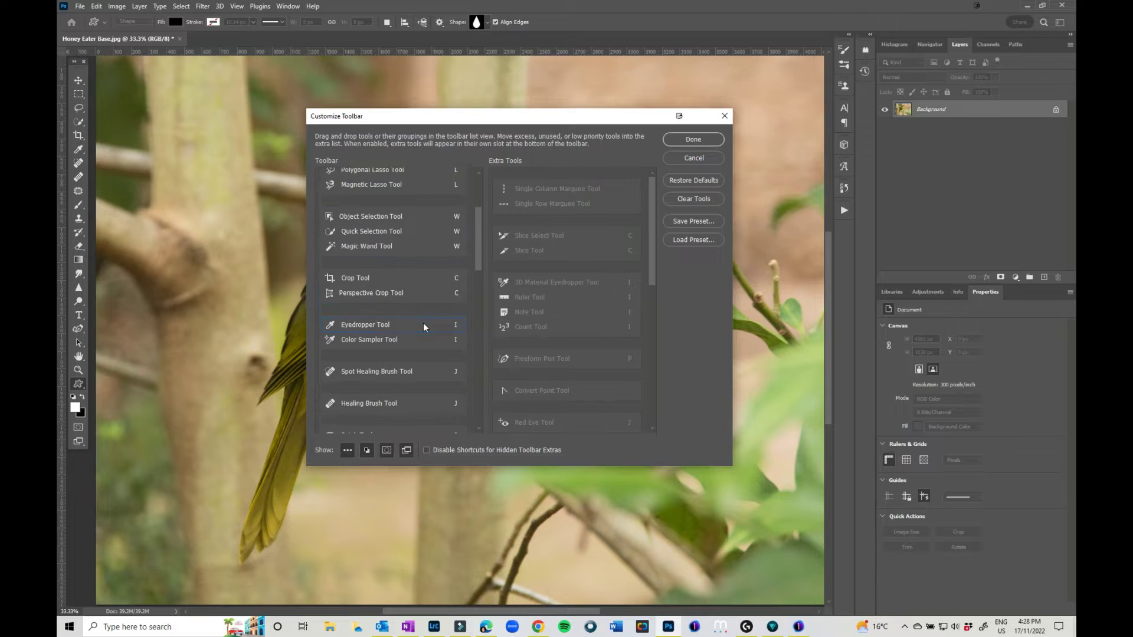
pyautogui.scroll(-2, 423, 323)
pyautogui.scroll(-8, 575, 346)
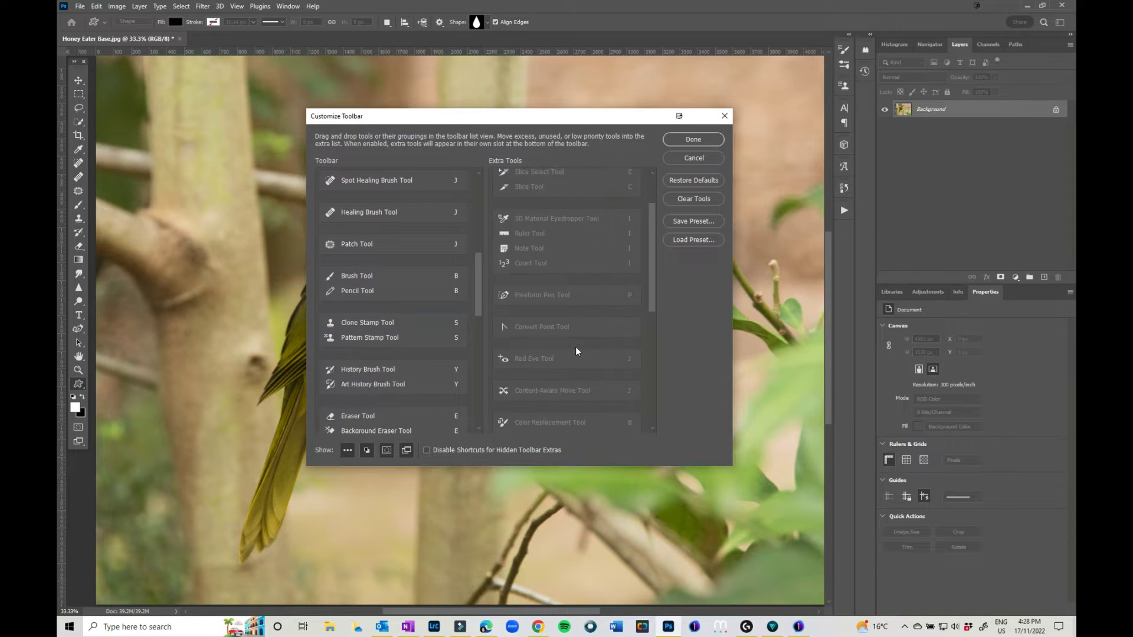
pyautogui.scroll(-3, 575, 350)
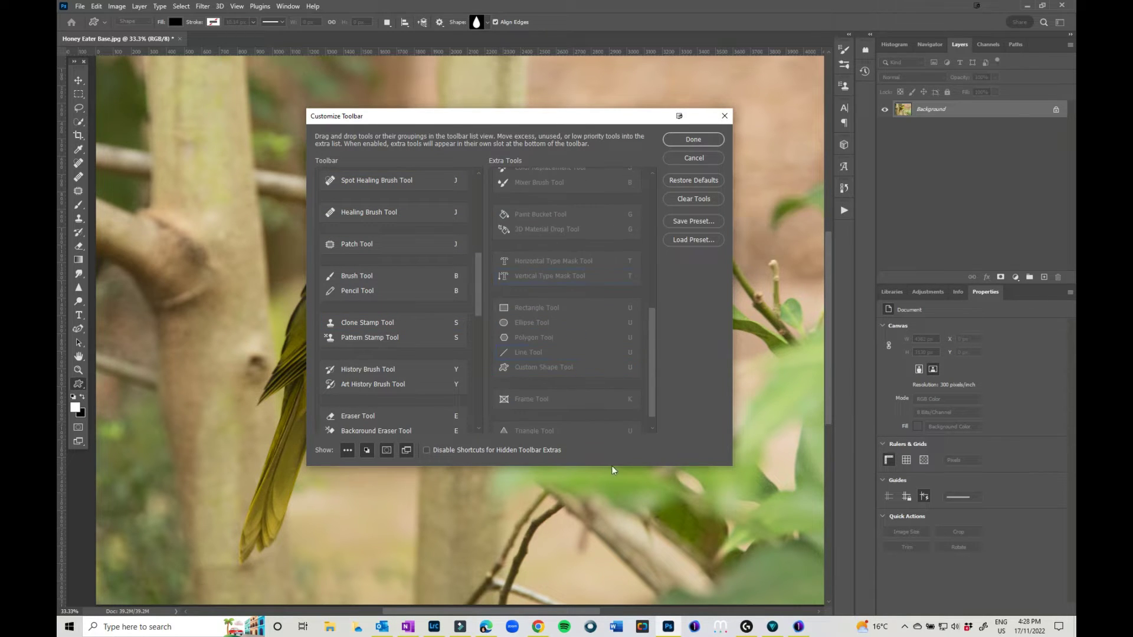
pyautogui.scroll(-1, 593, 378)
pyautogui.scroll(-7, 362, 336)
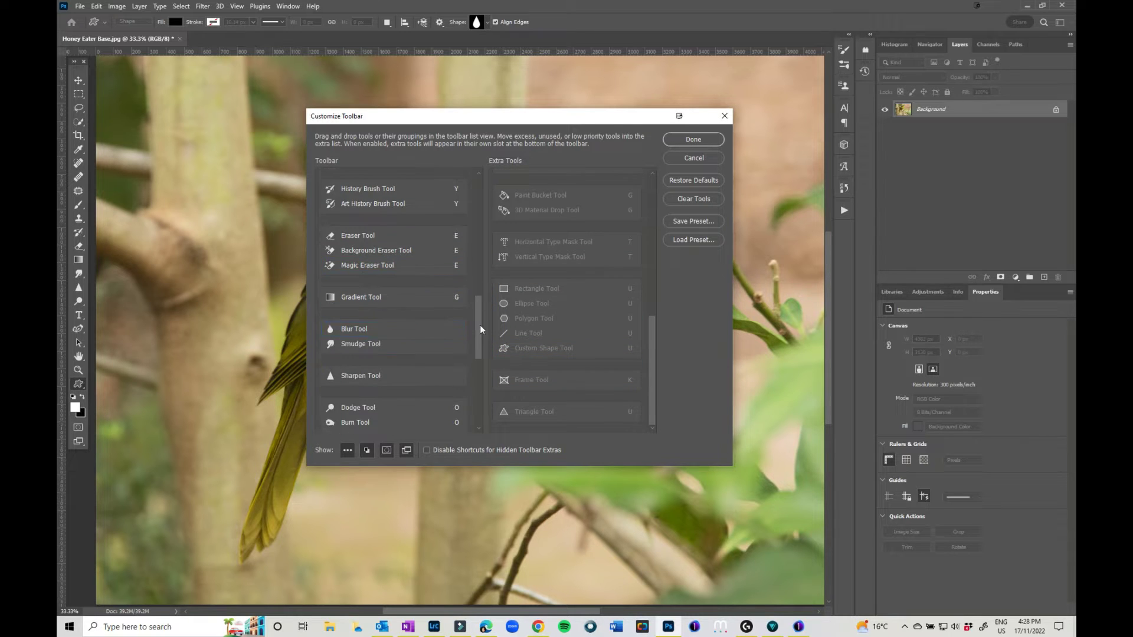
pyautogui.moveTo(480, 325); pyautogui.dragTo(477, 373)
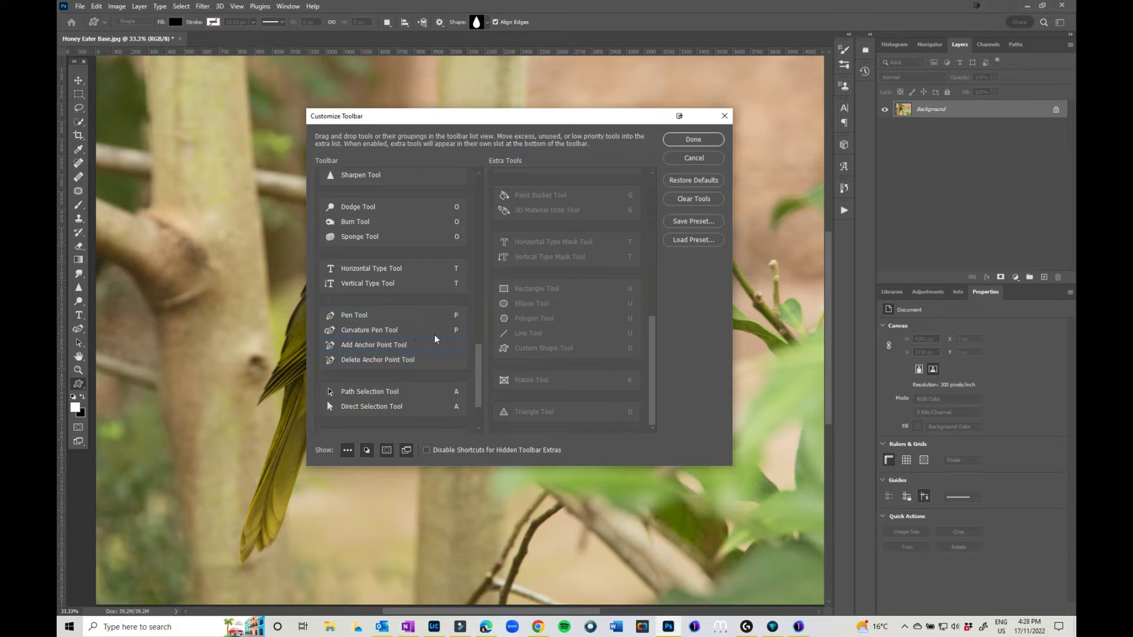
pyautogui.click(681, 142)
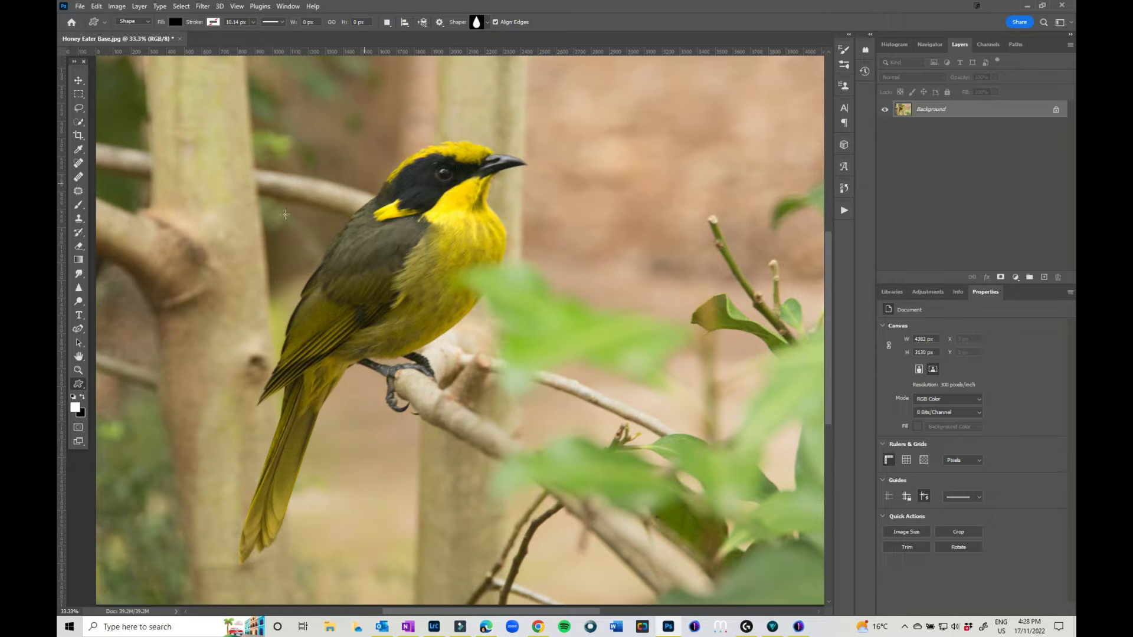
# Step: Start a Pen path at the bird's neck, zoom to 66.7%, and trace up the head
pyautogui.click(79, 328)
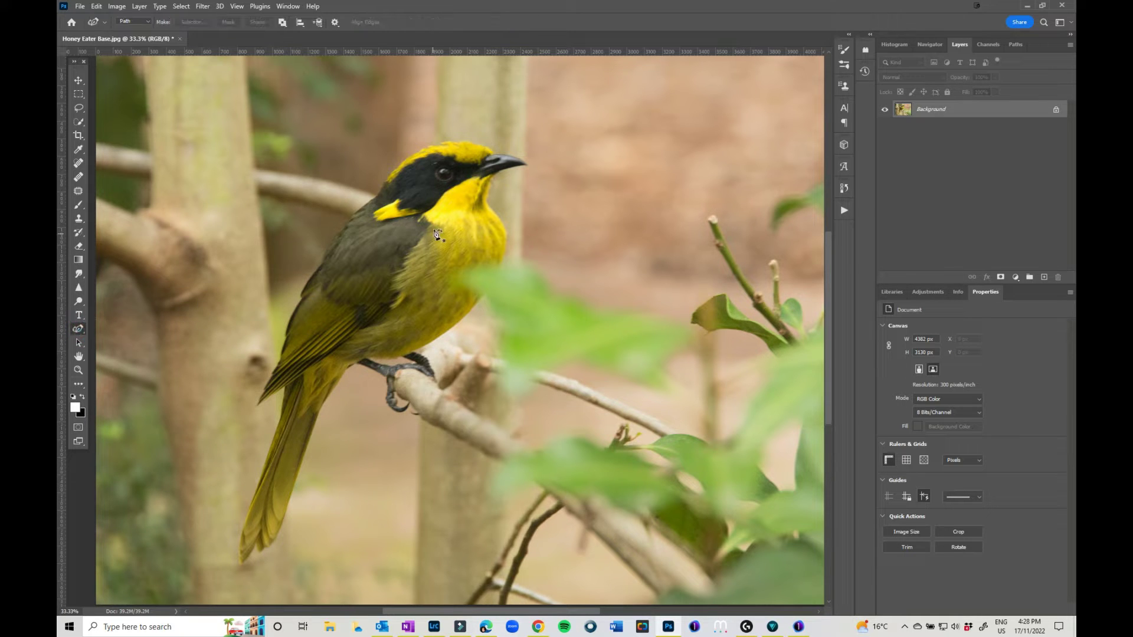
pyautogui.click(378, 195)
pyautogui.hotkey('ctrl', '+')
pyautogui.hotkey('ctrl', '+')
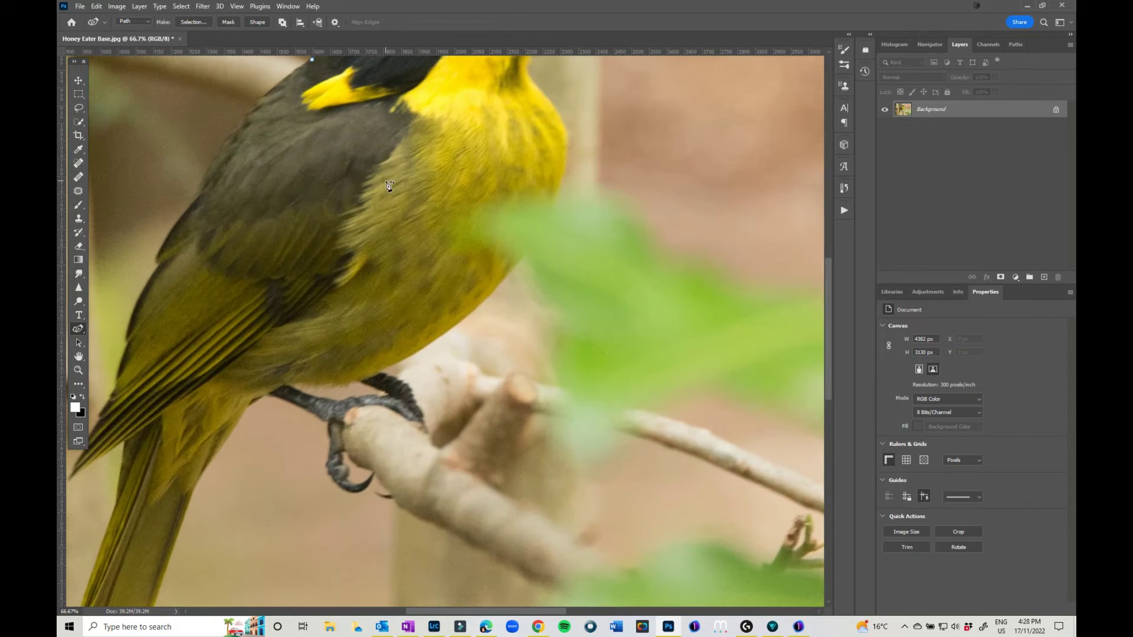
pyautogui.moveTo(397, 186); pyautogui.dragTo(489, 437)
pyautogui.click(418, 282)
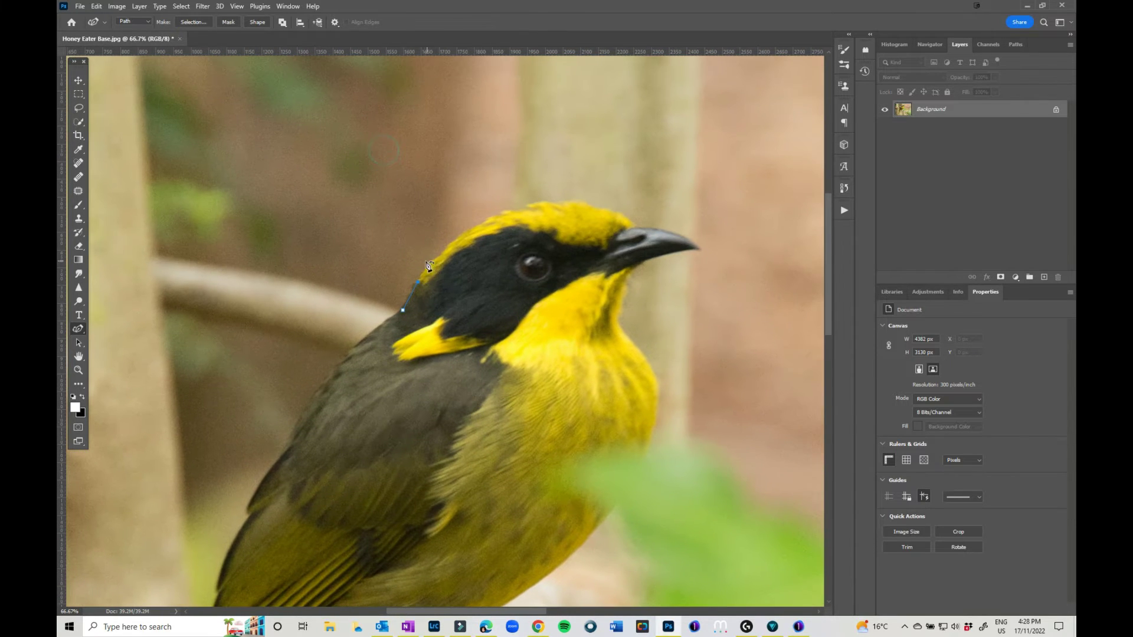
pyautogui.click(424, 267)
pyautogui.click(441, 254)
pyautogui.click(448, 243)
pyautogui.click(460, 235)
# Step: Add path points along the crown toward the beak
pyautogui.click(488, 217)
pyautogui.click(498, 212)
pyautogui.click(504, 211)
pyautogui.click(513, 209)
pyautogui.click(527, 204)
pyautogui.click(538, 202)
pyautogui.click(553, 200)
pyautogui.click(561, 202)
pyautogui.click(575, 200)
pyautogui.click(587, 202)
pyautogui.click(600, 206)
pyautogui.click(615, 211)
pyautogui.click(629, 217)
# Step: Trace the path over the upper beak, around its tip, and back to the throat
pyautogui.click(635, 226)
pyautogui.click(655, 228)
pyautogui.click(677, 233)
pyautogui.click(692, 241)
pyautogui.click(702, 248)
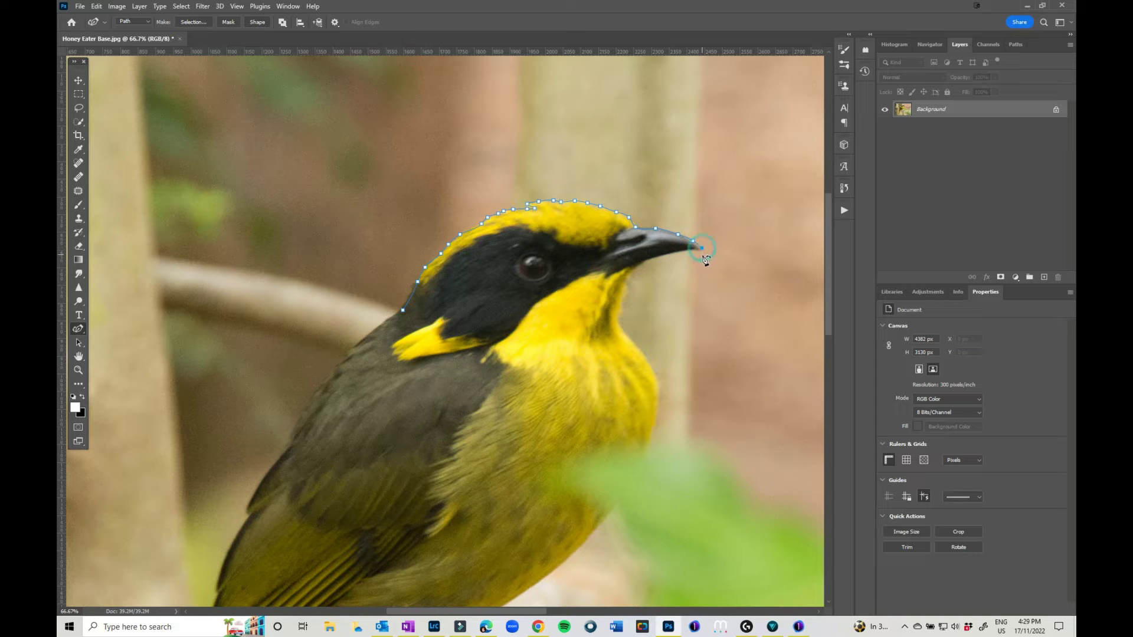
pyautogui.click(690, 250)
pyautogui.click(666, 255)
pyautogui.click(643, 261)
# Step: Trace the path down the chest and belly to the claw
pyautogui.click(657, 404)
pyautogui.click(619, 488)
pyautogui.scroll(-5, 619, 502)
pyautogui.click(580, 223)
pyautogui.click(532, 259)
pyautogui.click(498, 283)
pyautogui.click(520, 305)
pyautogui.click(533, 345)
# Step: Trace the path around the claw and leg
pyautogui.click(457, 323)
pyautogui.click(433, 364)
pyautogui.click(472, 405)
pyautogui.click(437, 393)
pyautogui.click(426, 330)
pyautogui.scroll(-5, 354, 337)
pyautogui.click(413, 149)
pyautogui.click(392, 202)
# Step: Trace the path down the tail's right edge to the tip
pyautogui.click(350, 327)
pyautogui.click(338, 366)
pyautogui.click(329, 389)
pyautogui.click(321, 414)
pyautogui.click(313, 426)
pyautogui.click(303, 438)
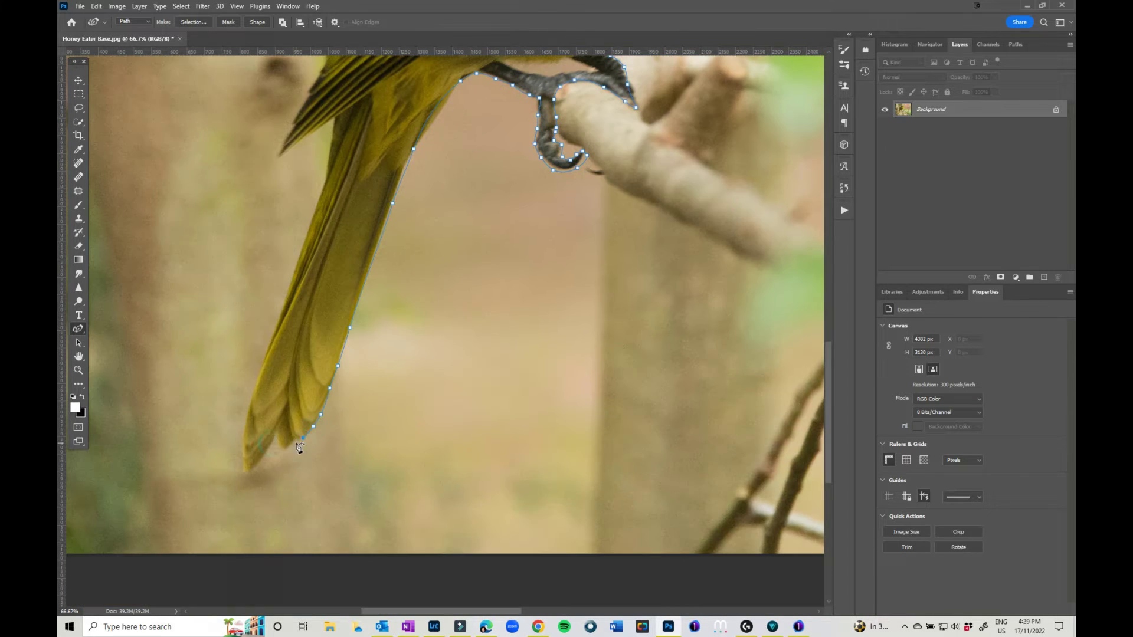
# Step: Curve the path around the tail tip and up the tail's left edge
pyautogui.click(265, 454)
pyautogui.click(247, 475)
pyautogui.click(243, 424)
pyautogui.click(259, 373)
pyautogui.click(271, 338)
pyautogui.click(282, 308)
pyautogui.click(292, 273)
pyautogui.click(306, 234)
pyautogui.click(322, 184)
pyautogui.click(326, 175)
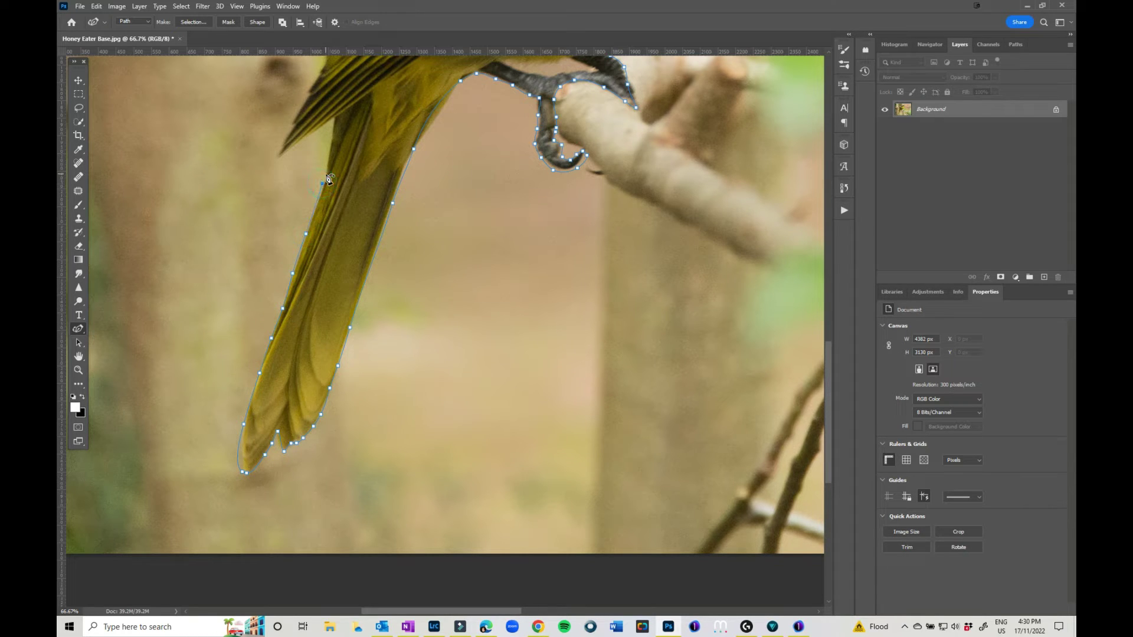
pyautogui.click(334, 117)
# Step: Extend the path along the wing tip and back, then close it on the first anchor
pyautogui.click(297, 145)
pyautogui.click(278, 158)
pyautogui.moveTo(326, 175); pyautogui.dragTo(328, 164)
pyautogui.scroll(6, 377, 267)
pyautogui.click(378, 261)
pyautogui.click(414, 215)
pyautogui.click(443, 149)
pyautogui.click(526, 79)
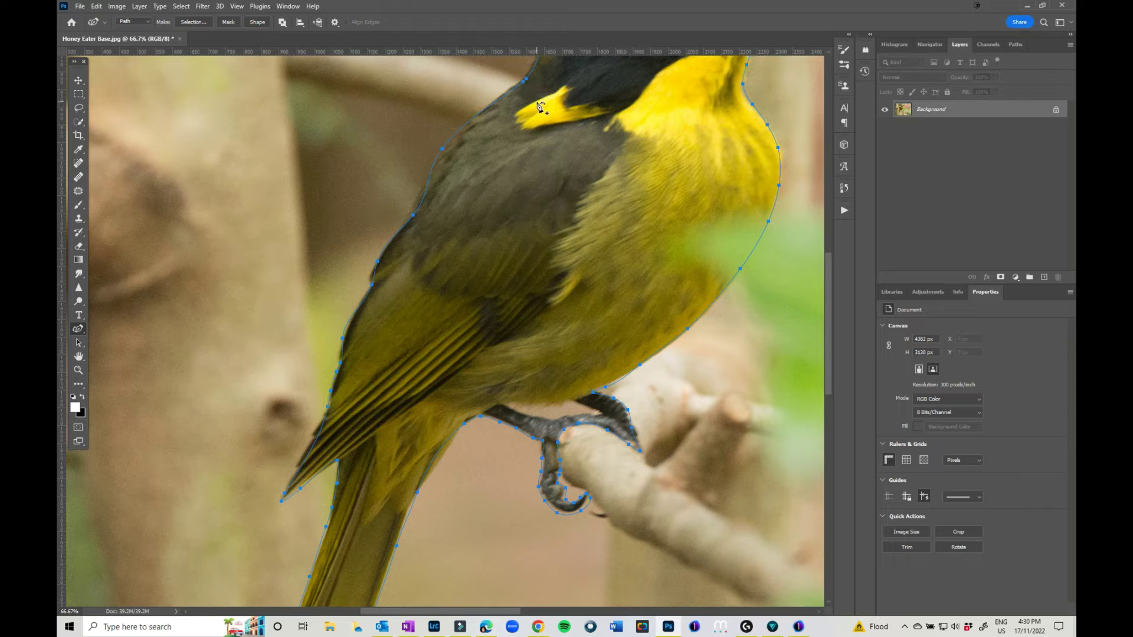
# Step: Add a point near the nape and drag a lower point to fit the edge
pyautogui.moveTo(564, 139); pyautogui.dragTo(478, 319)
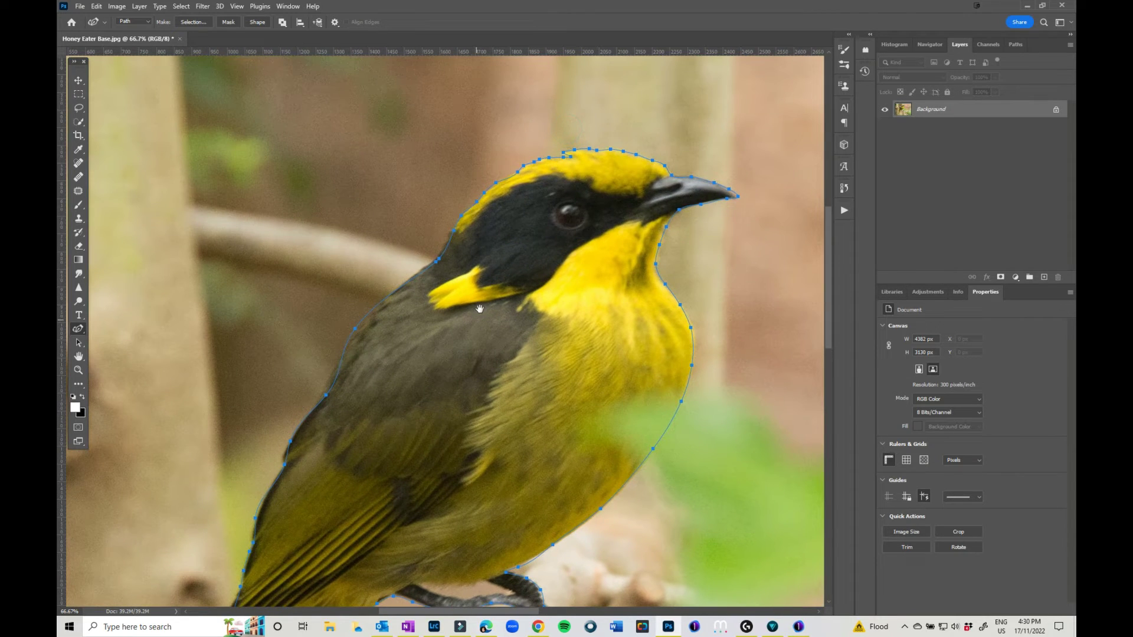
pyautogui.click(442, 250)
pyautogui.click(339, 370)
pyautogui.moveTo(339, 371); pyautogui.dragTo(323, 394)
pyautogui.scroll(-8, 357, 415)
pyautogui.hscroll(-5, 357, 415)
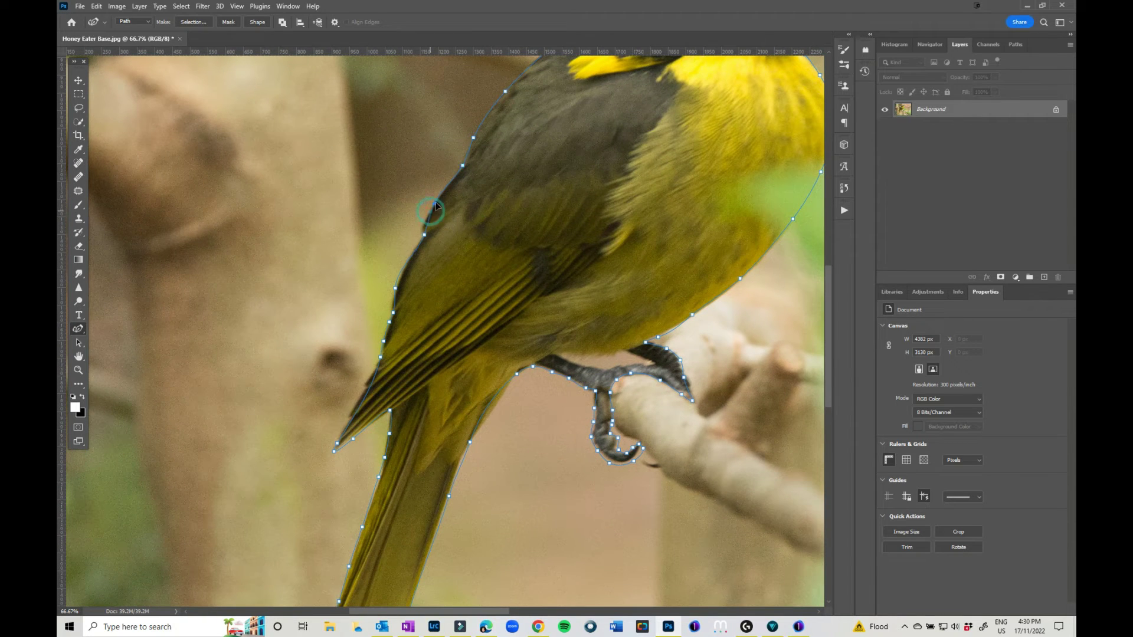
# Step: Add, adjust and remove anchor points so the outline follows the wing edge
pyautogui.click(436, 203)
pyautogui.click(425, 226)
pyautogui.moveTo(423, 233); pyautogui.dragTo(424, 232)
pyautogui.click(408, 264)
pyautogui.click(418, 244)
pyautogui.click(391, 308)
pyautogui.click(396, 292)
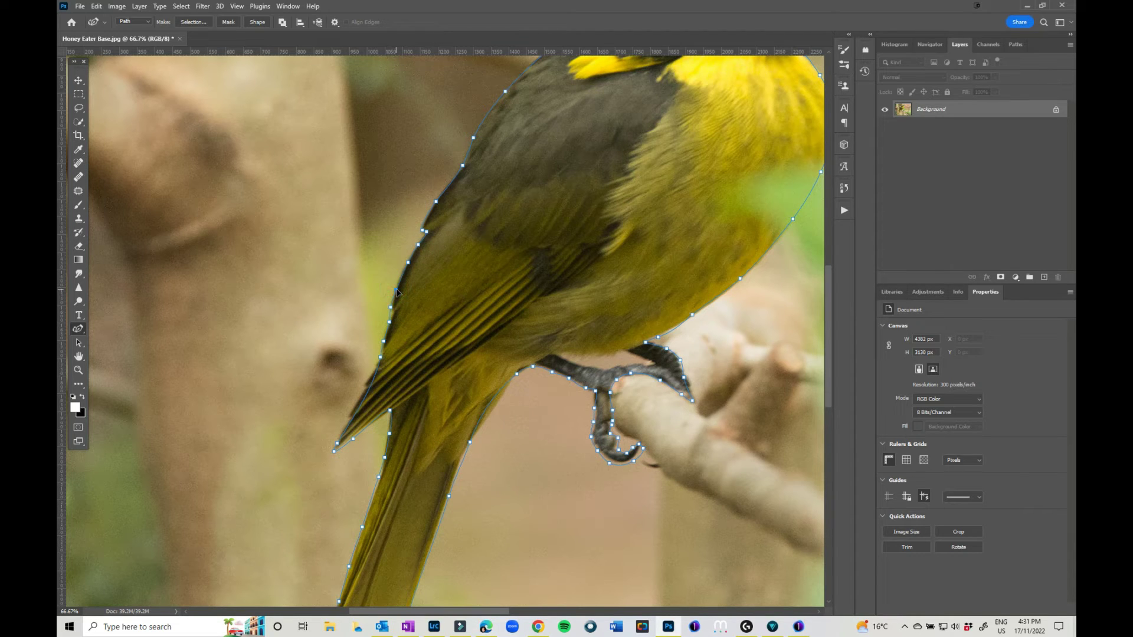
pyautogui.click(389, 322)
pyautogui.click(394, 311)
# Step: Refine the outline at the lower feathers and tail tip, and pull the claw-tip point up
pyautogui.moveTo(430, 347); pyautogui.dragTo(464, 176)
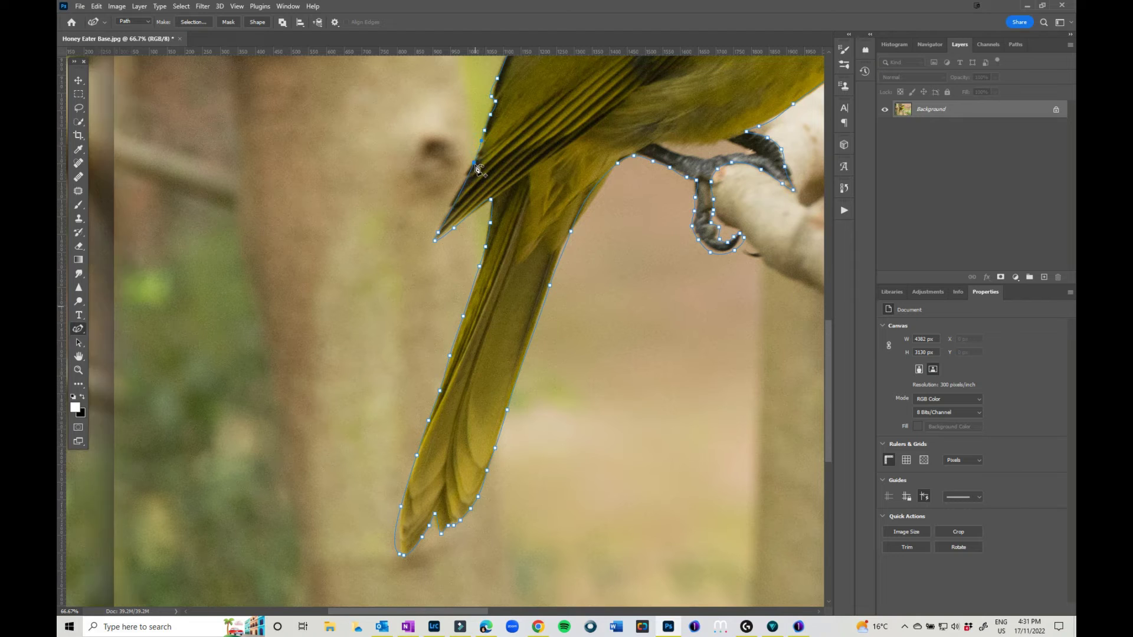
pyautogui.click(448, 206)
pyautogui.click(445, 218)
pyautogui.click(479, 267)
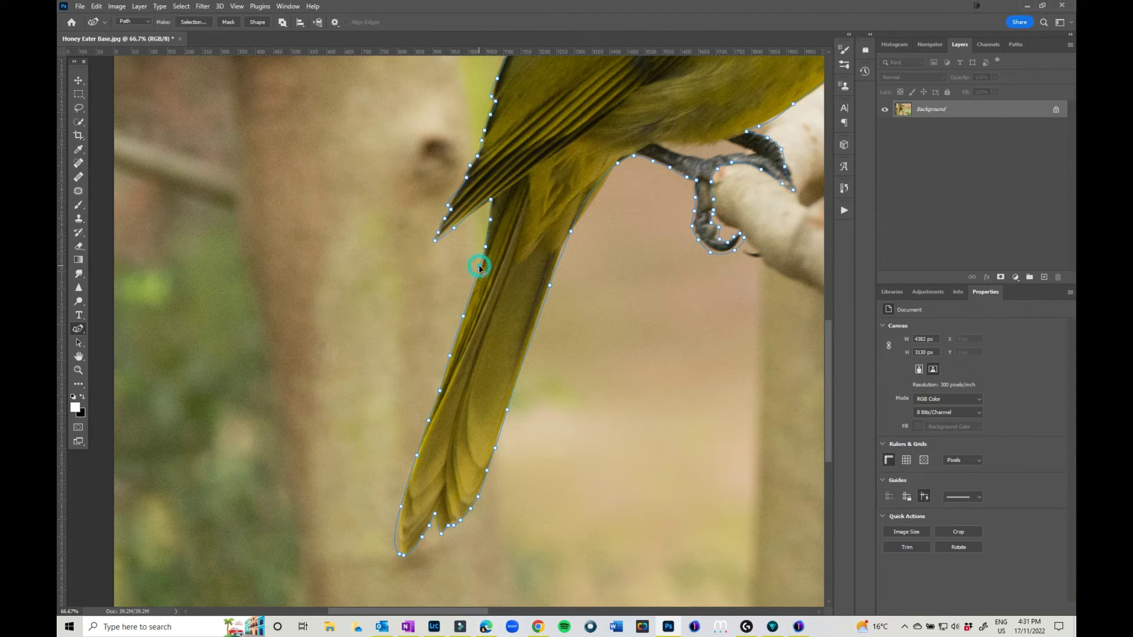
pyautogui.scroll(-4, 481, 268)
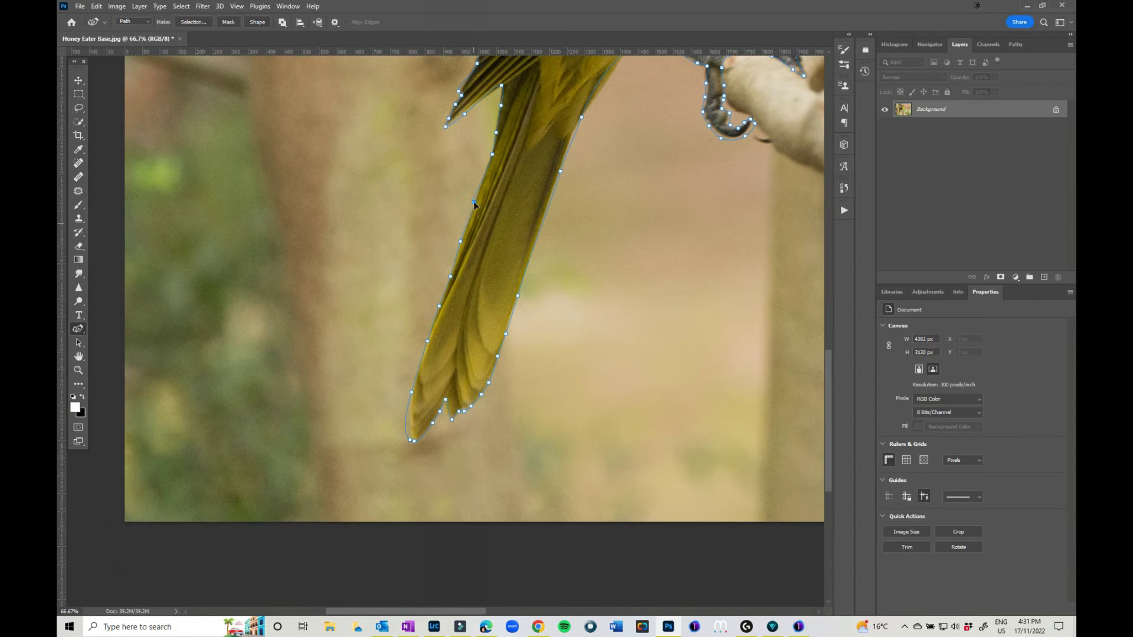
pyautogui.scroll(-4, 434, 321)
pyautogui.click(432, 313)
pyautogui.scroll(8, 565, 172)
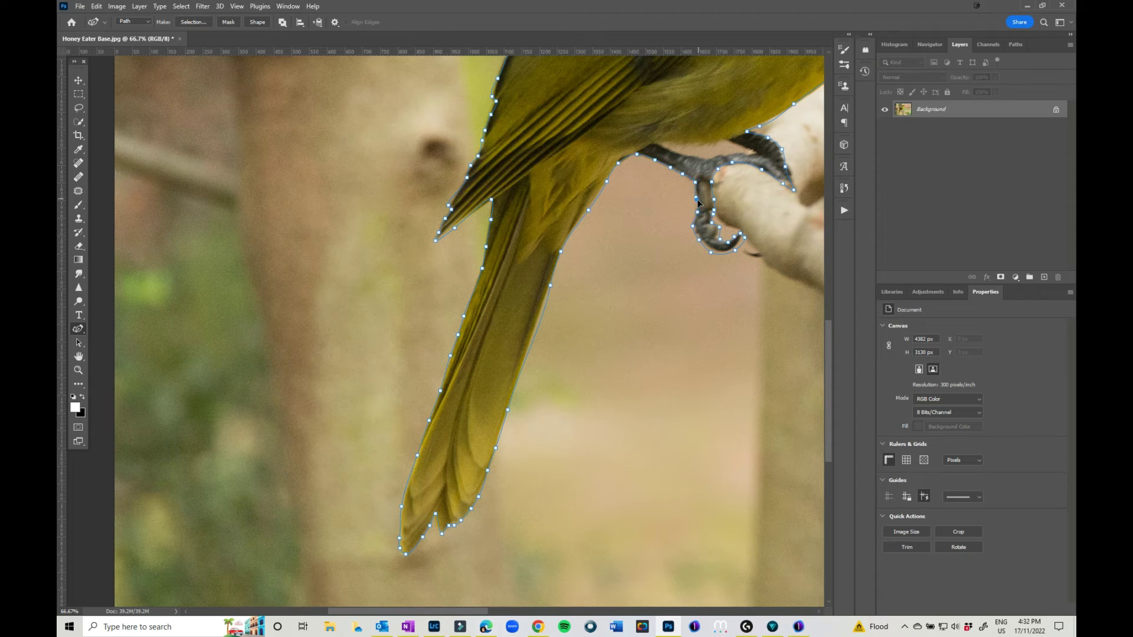
pyautogui.moveTo(793, 189); pyautogui.dragTo(792, 179)
pyautogui.scroll(12, 792, 180)
pyautogui.hscroll(9, 792, 179)
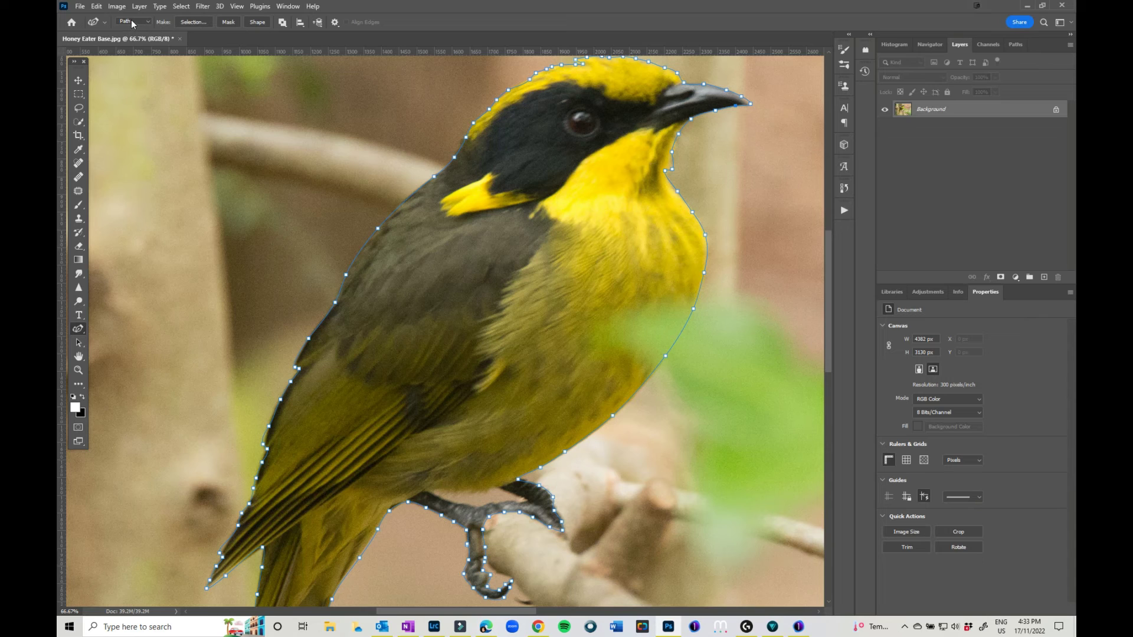
# Step: Load the path as a selection with 0.5-pixel feather and add a layer mask
pyautogui.click(193, 22)
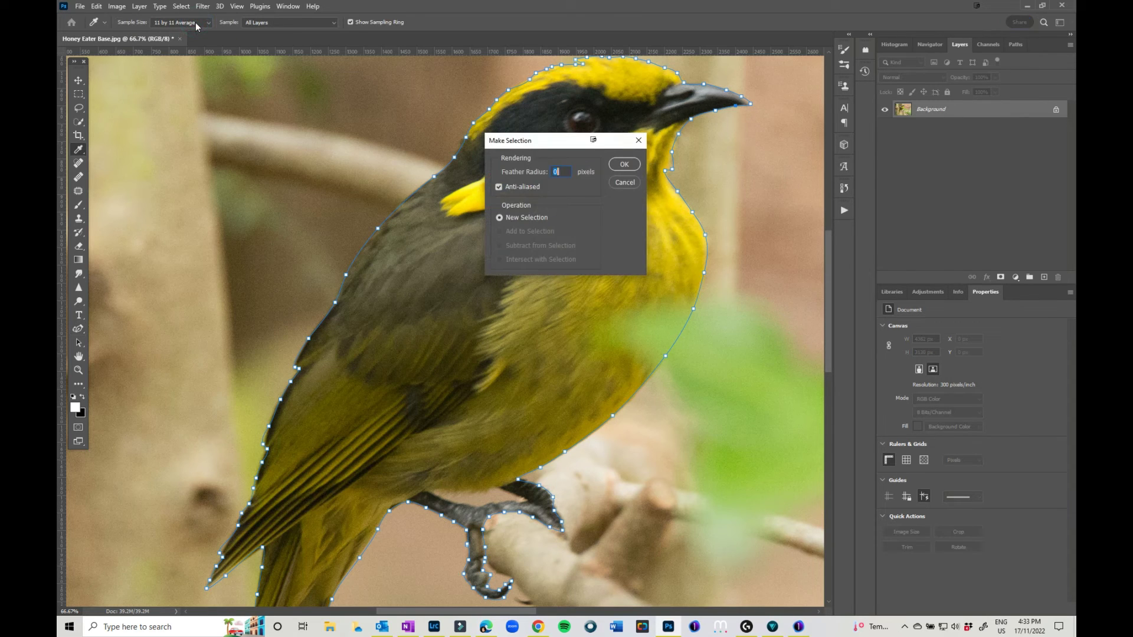
pyautogui.write('.5')
pyautogui.click(624, 164)
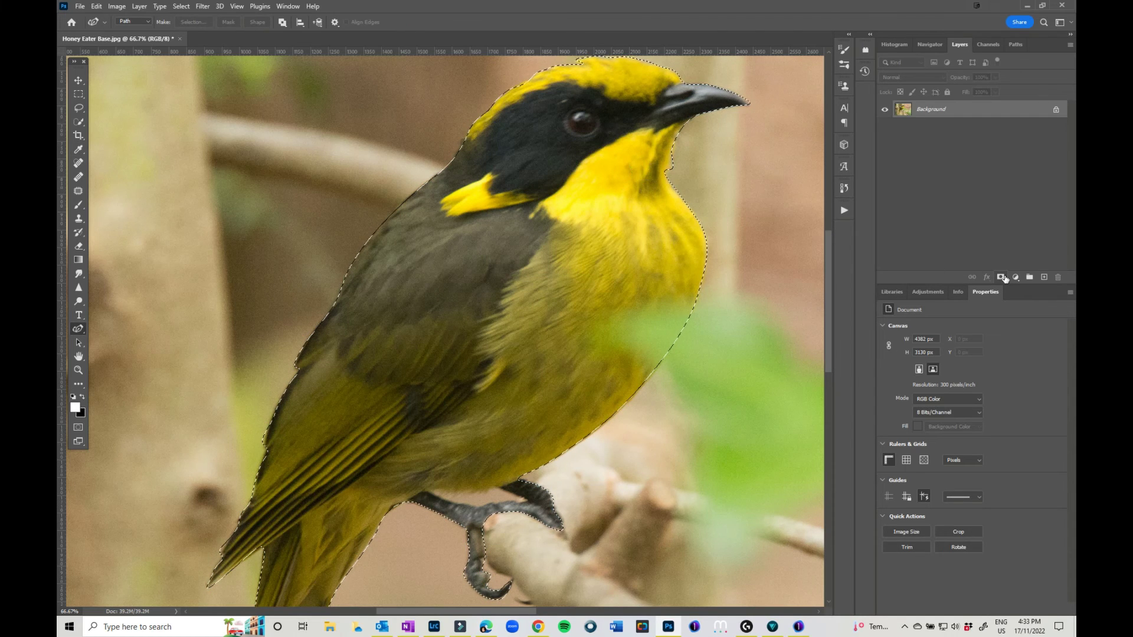
pyautogui.click(1003, 277)
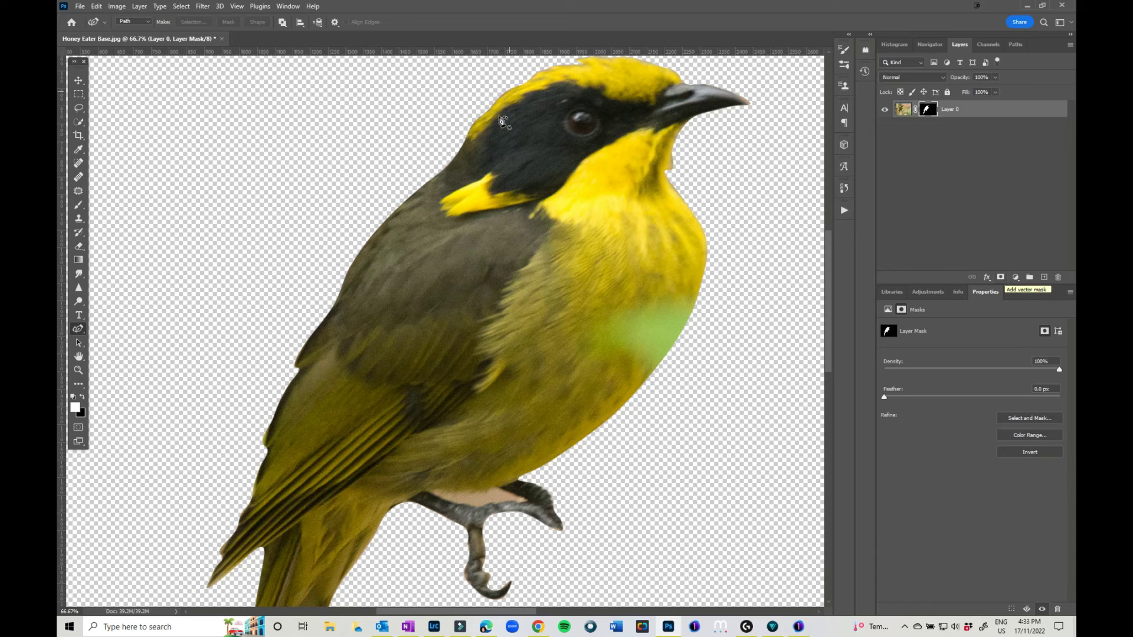
# Step: Switch to the Brush on the mask and pan over the tail, body and head to inspect the edges
pyautogui.click(79, 205)
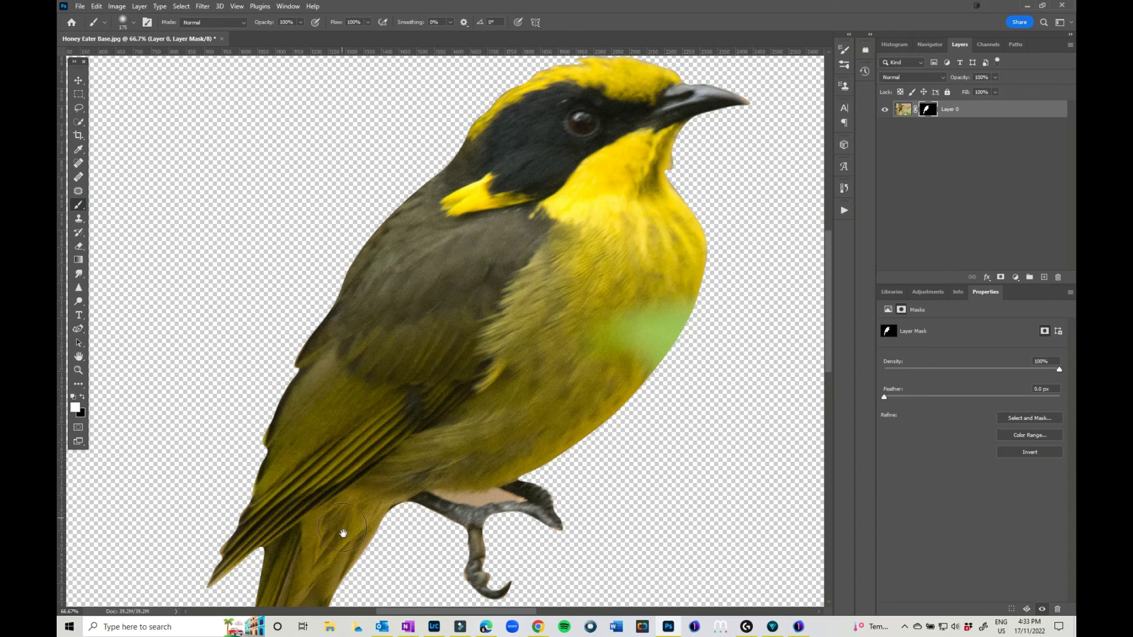
pyautogui.scroll(-3, 392, 548)
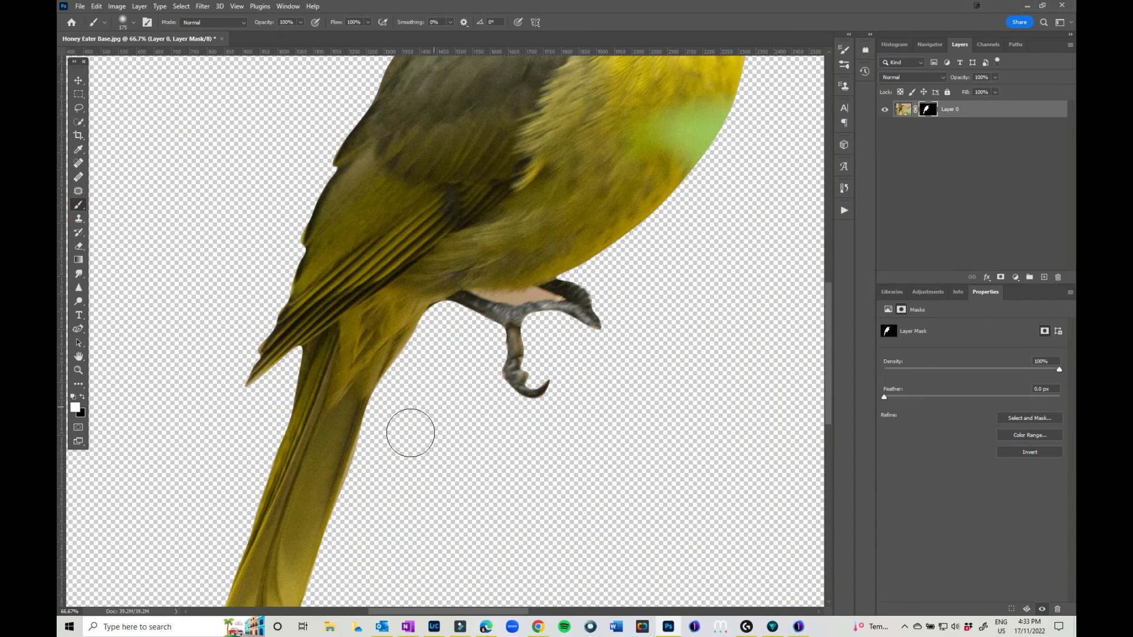
pyautogui.moveTo(450, 473); pyautogui.dragTo(538, 311)
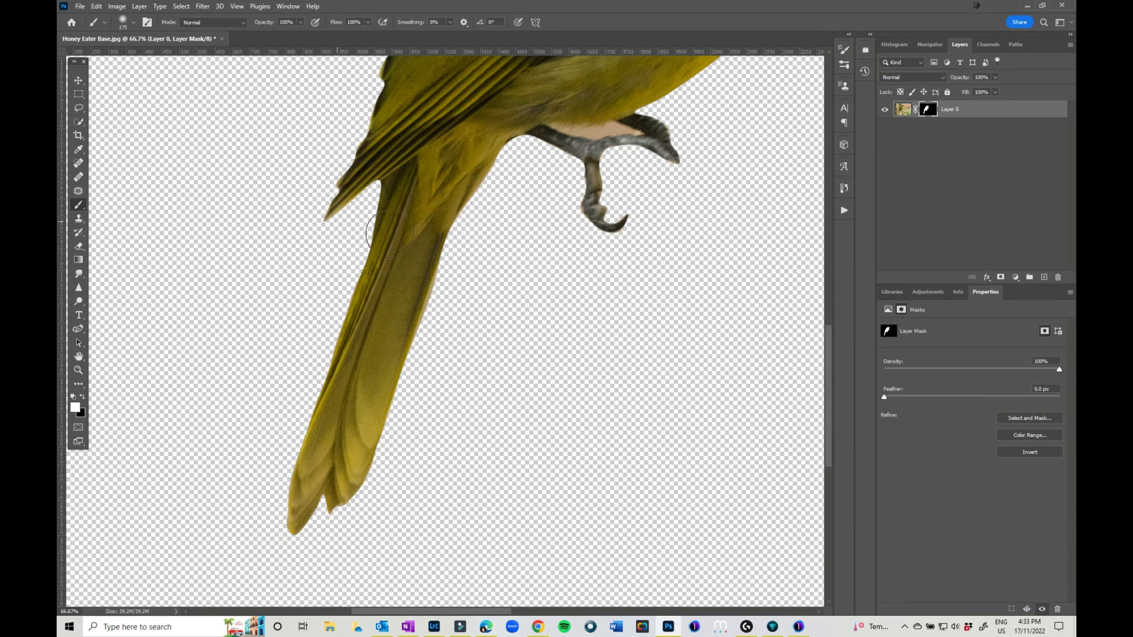
pyautogui.moveTo(506, 233); pyautogui.dragTo(460, 577)
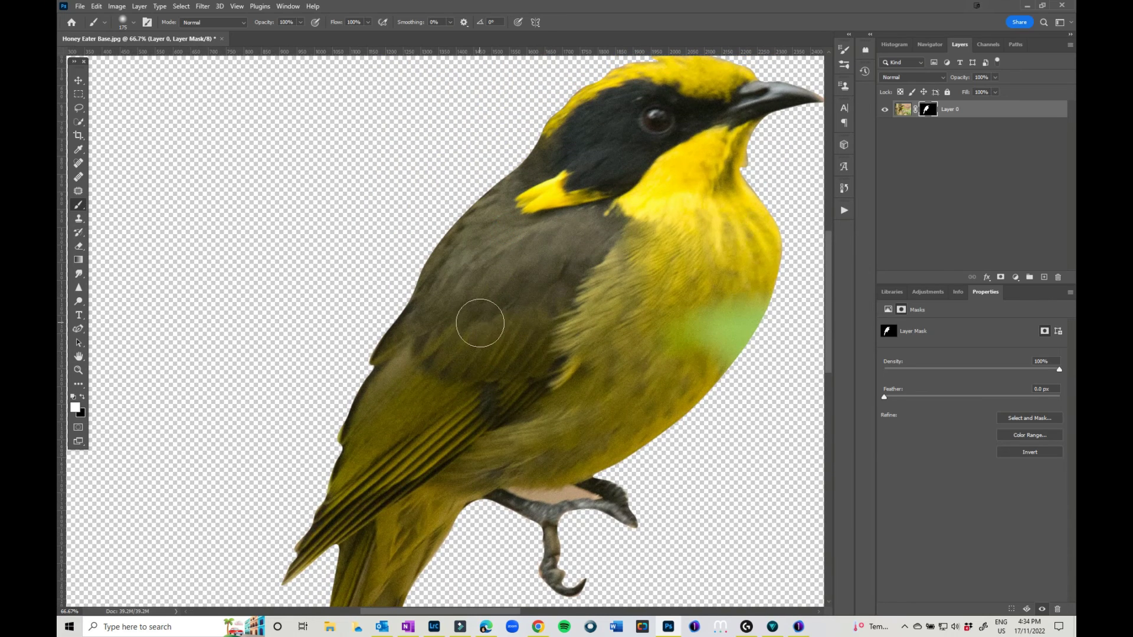